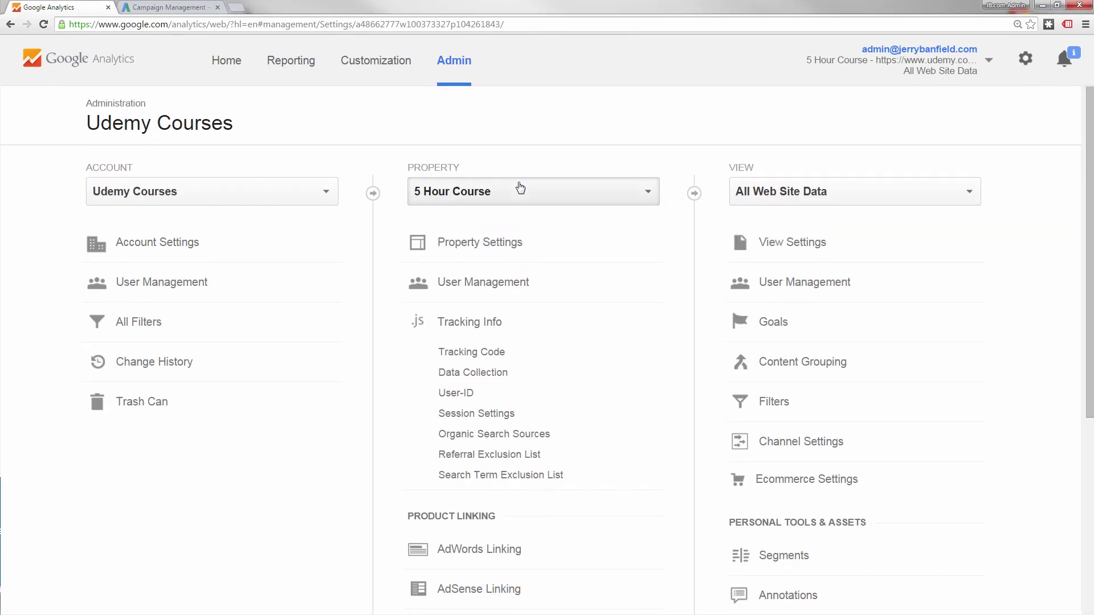
- Open Remarketing > Audiences under the 5 Hour Course property in Analytics Admin
scroll(632, 475, down, 4)
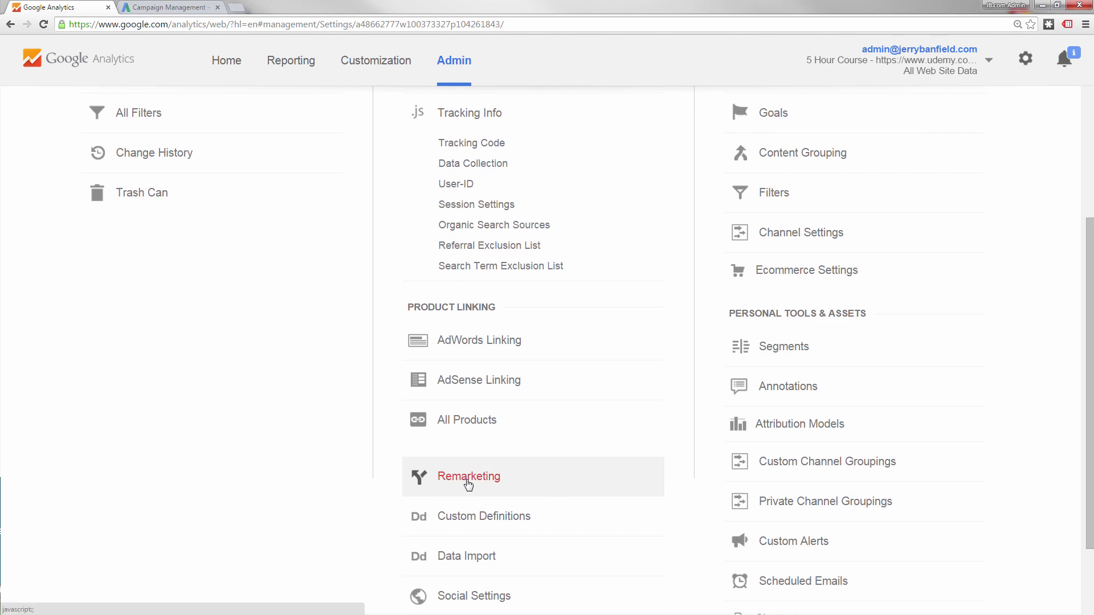
click(467, 484)
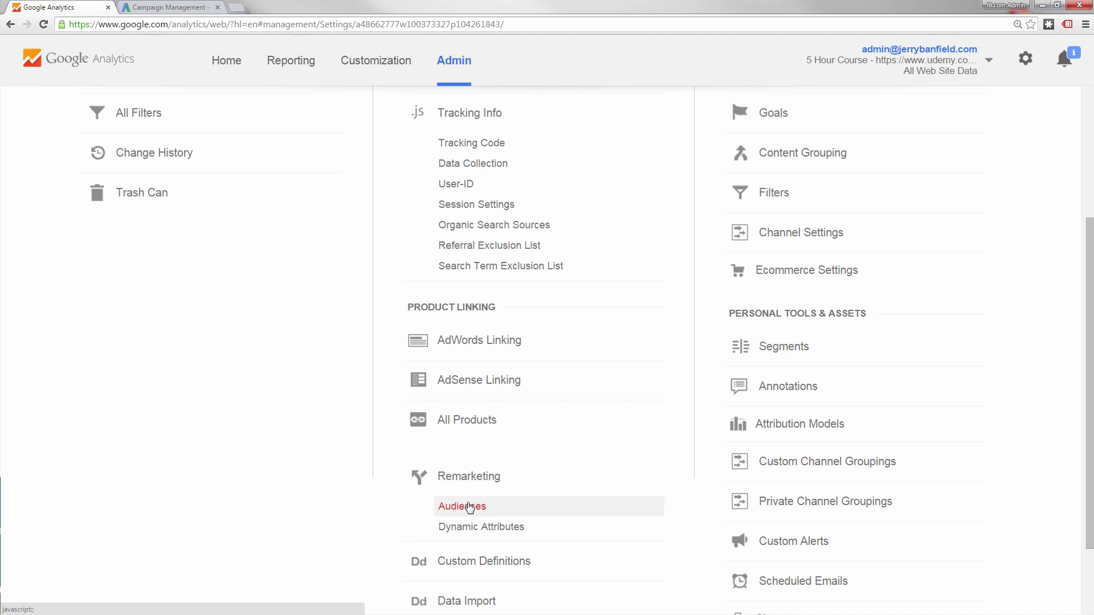
click(469, 506)
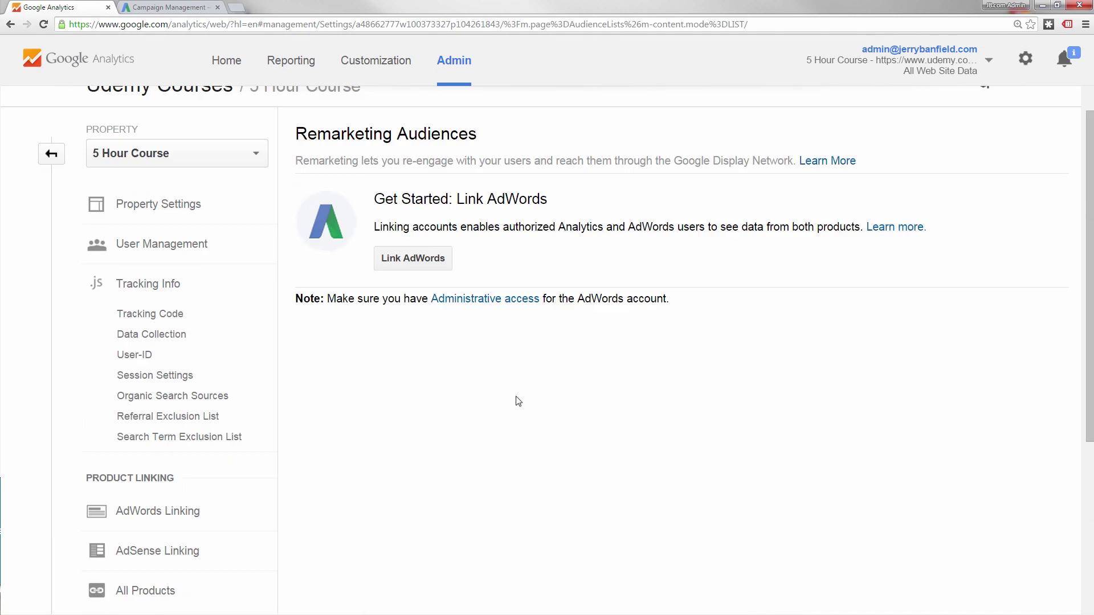
scroll(518, 401, up, 1)
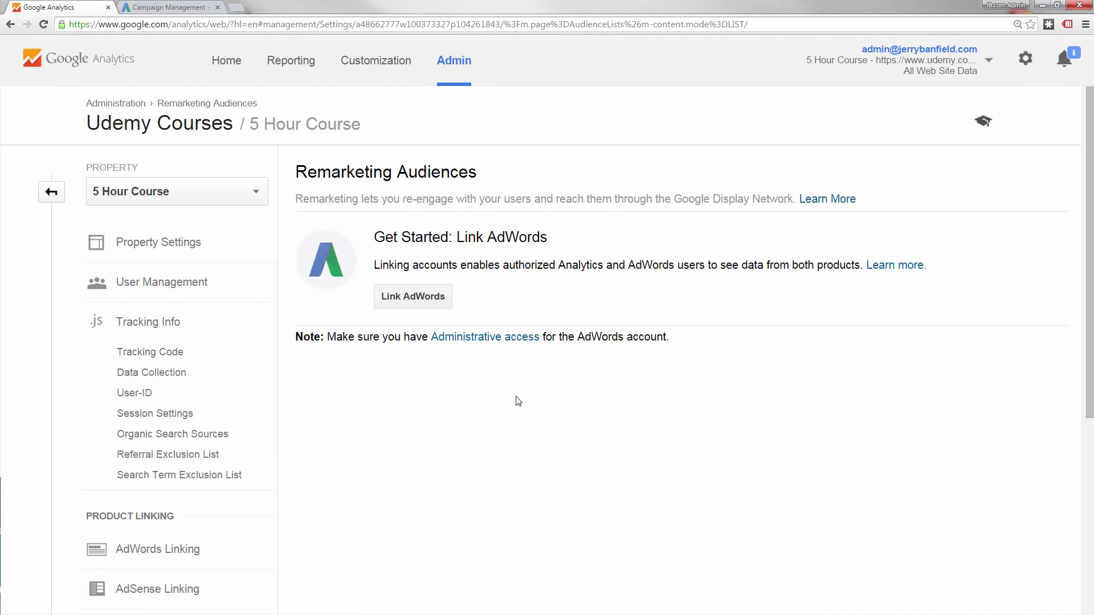
- Start linking AdWords and select the AdWords account for the 5 Hour Course property
click(429, 299)
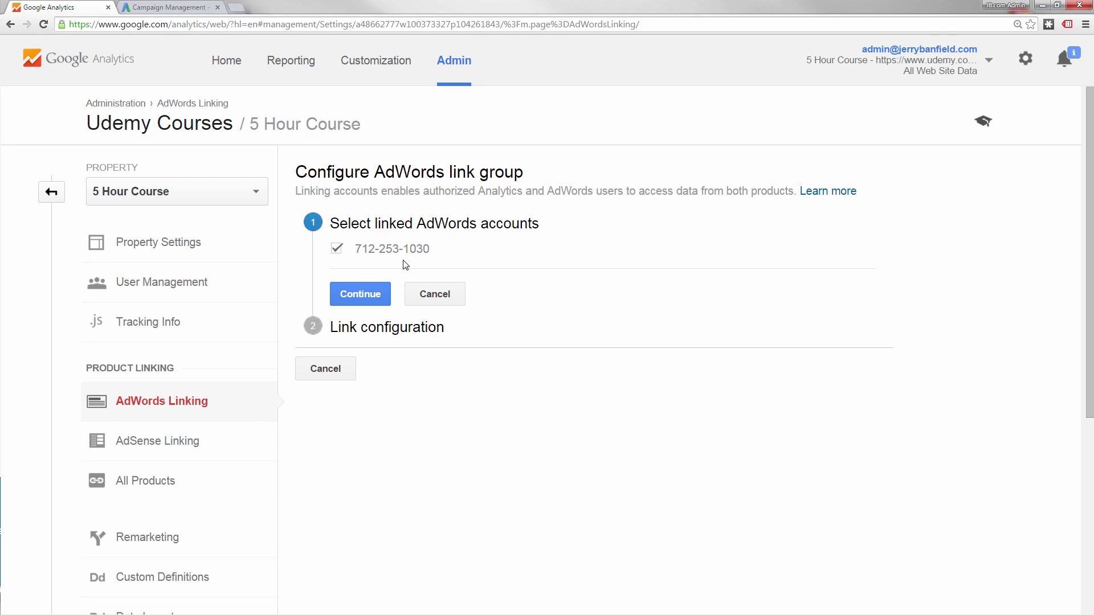
click(370, 294)
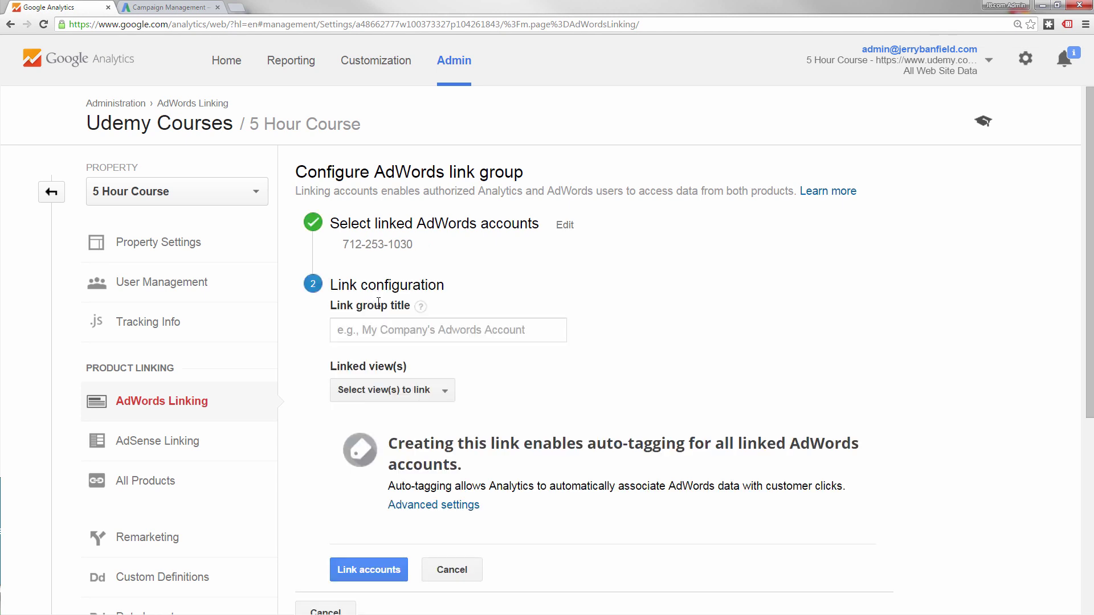
scroll(397, 312, down, 1)
- Title the link group with the website domain, link the All Web Site Data view, and create the link
click(399, 282)
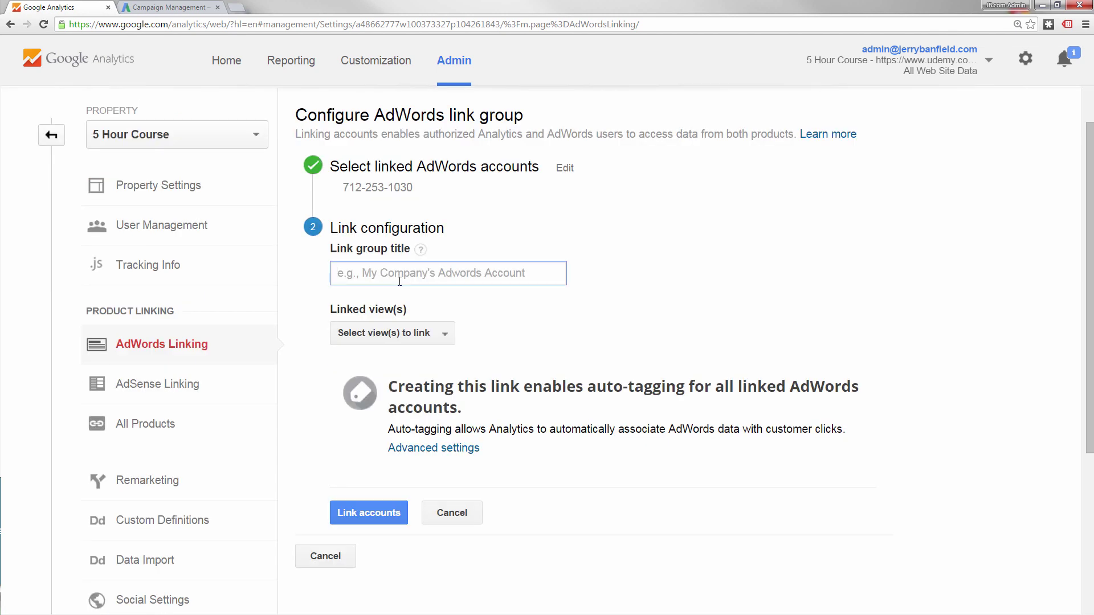
text(JerryB)
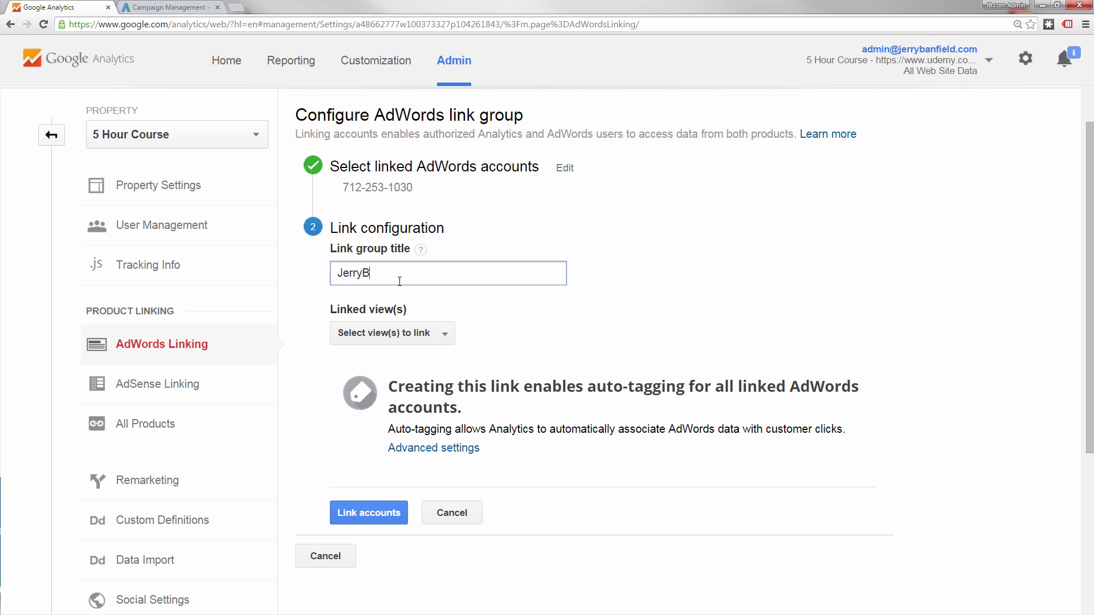
text(an)
key(BackSpace)
text(anfield.com)
click(394, 333)
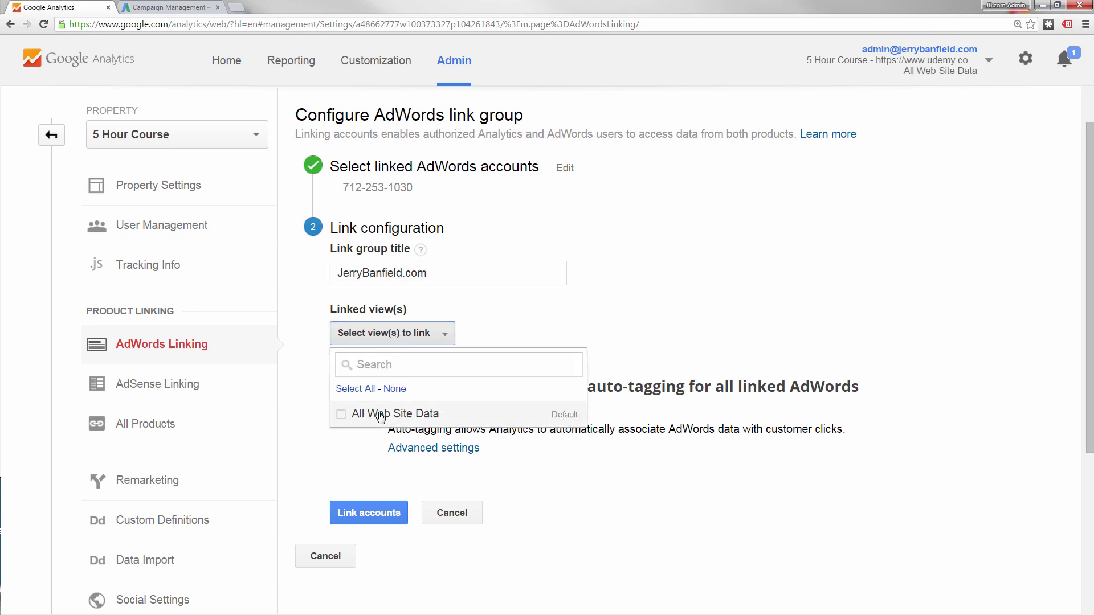
click(378, 414)
click(348, 465)
click(383, 516)
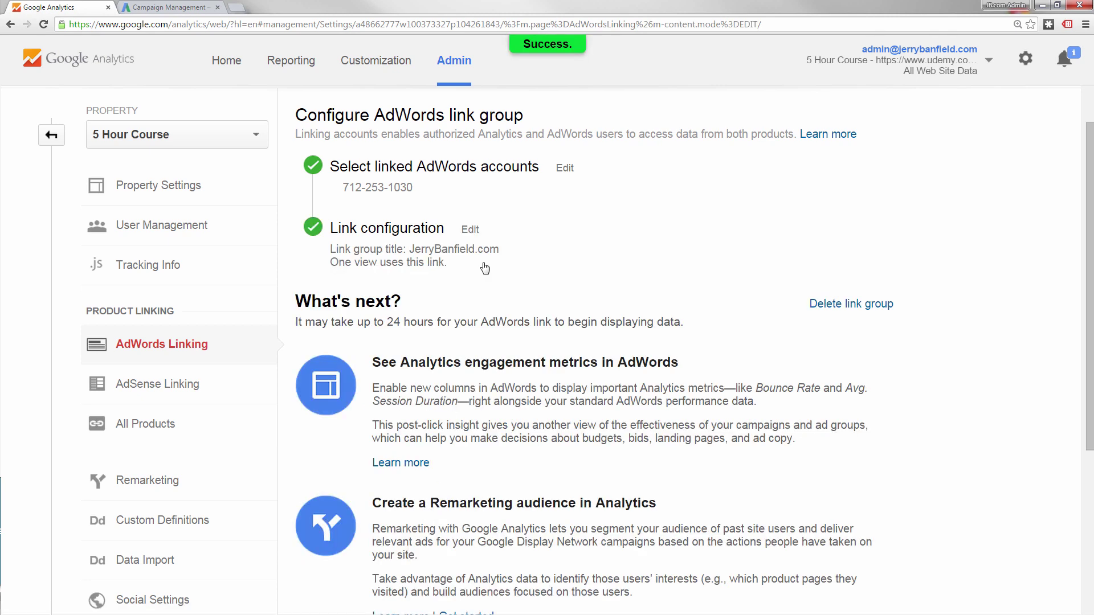
- Finish the AdWords link setup and return to Remarketing > Audiences
scroll(441, 433, down, 6)
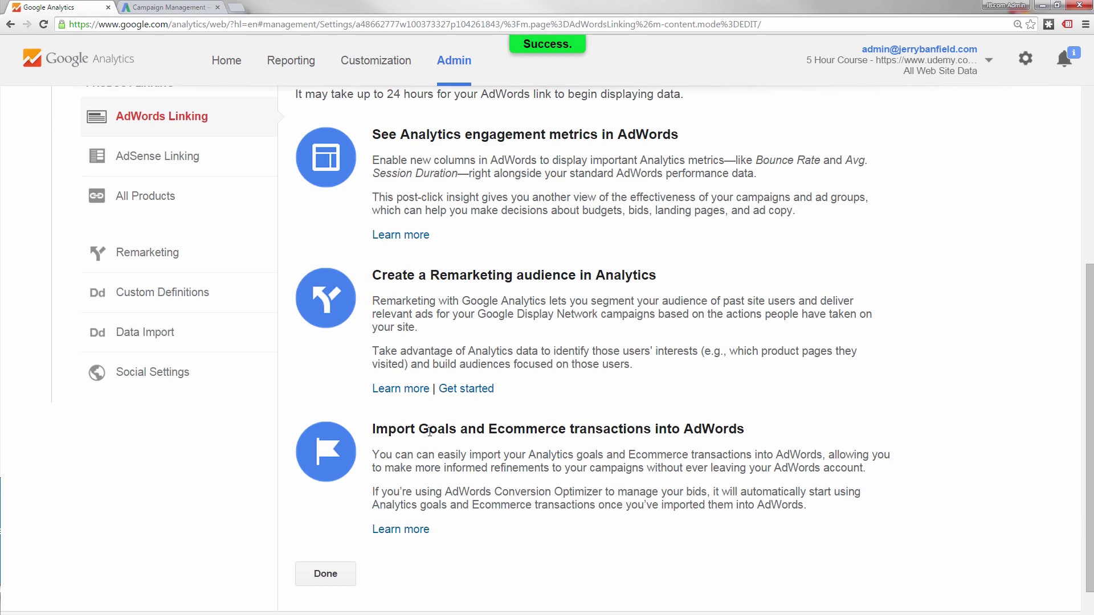
click(320, 534)
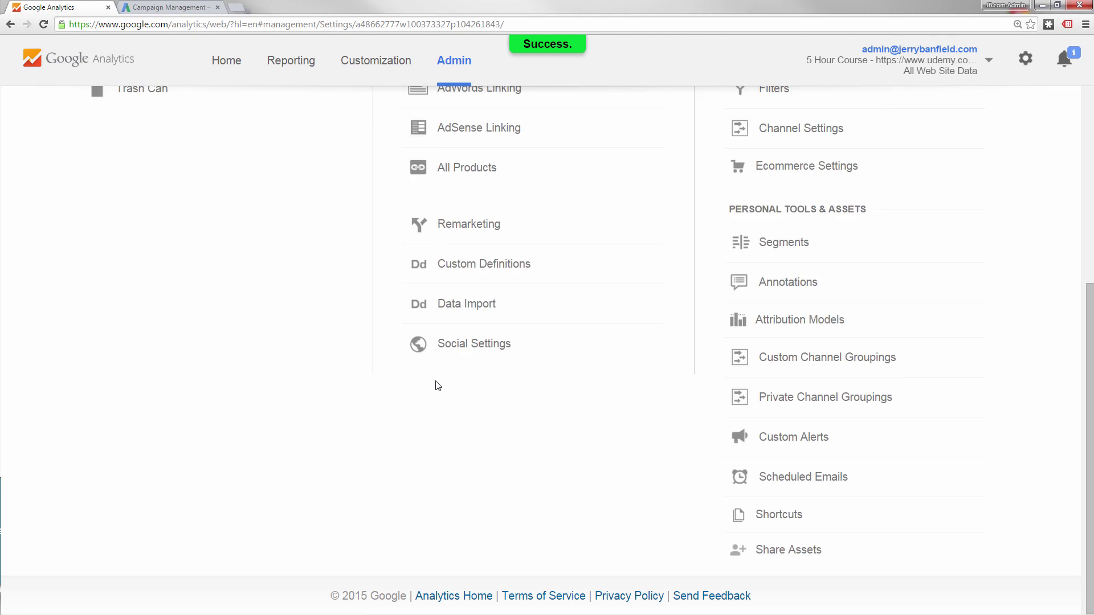
click(446, 393)
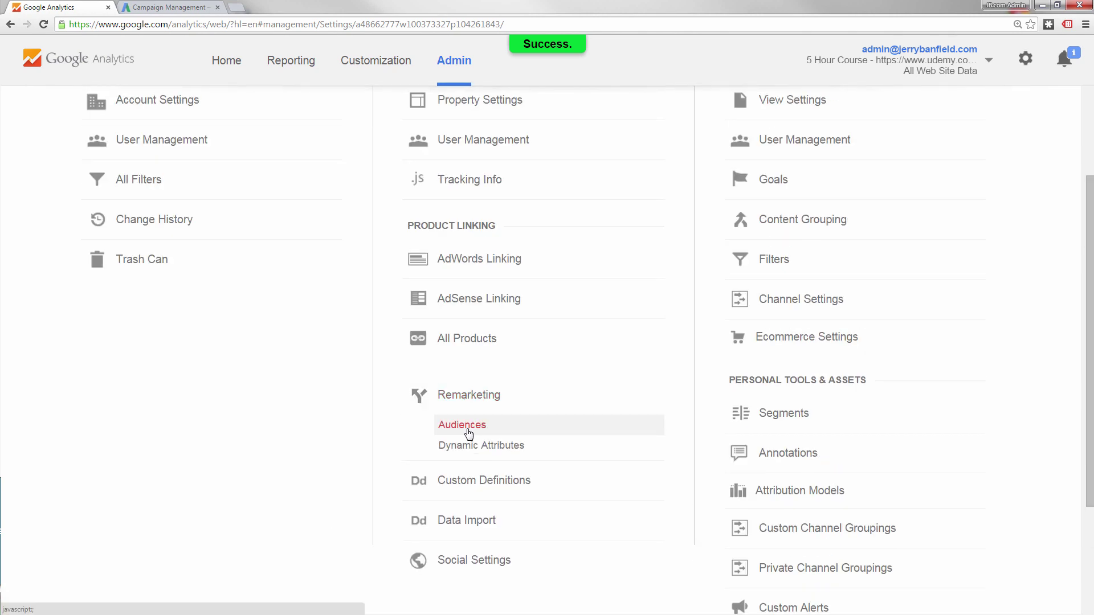
click(467, 431)
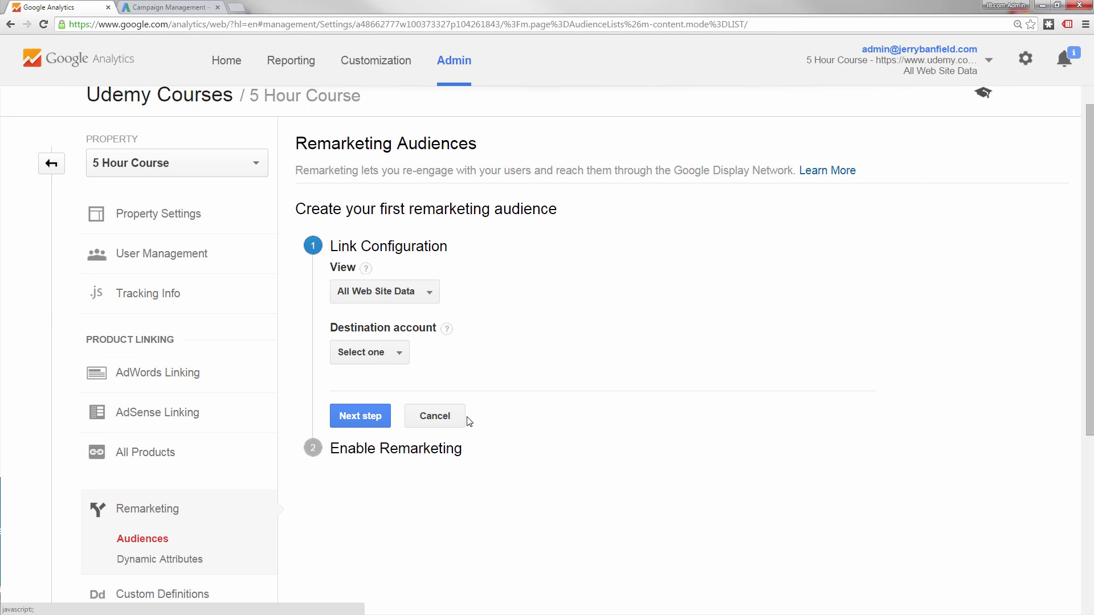
- Choose the linked AdWords account as the destination account and proceed to enabling remarketing
click(398, 360)
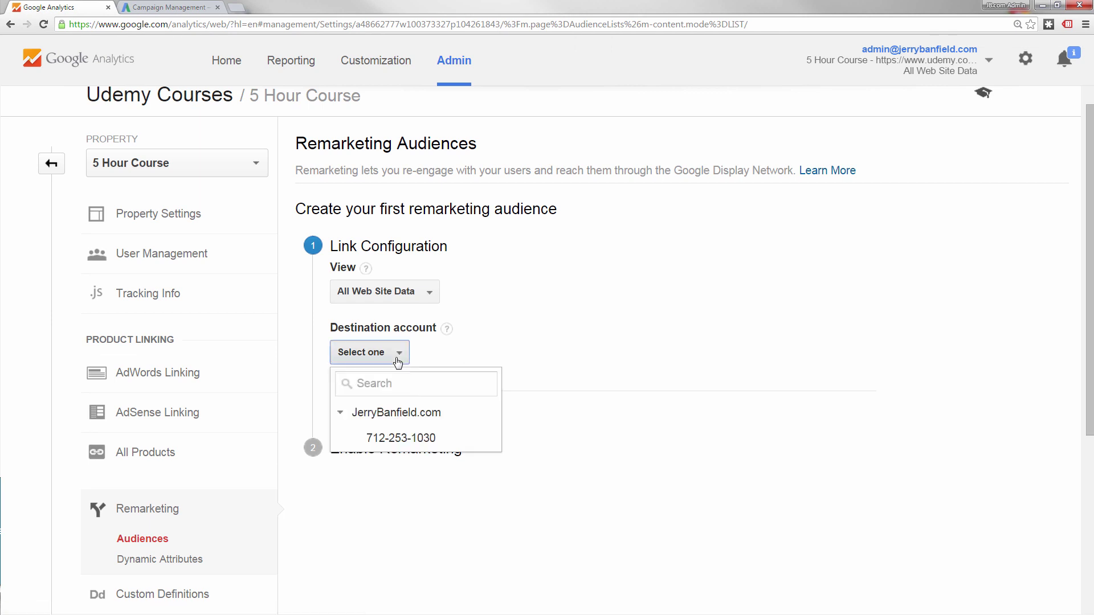
click(402, 438)
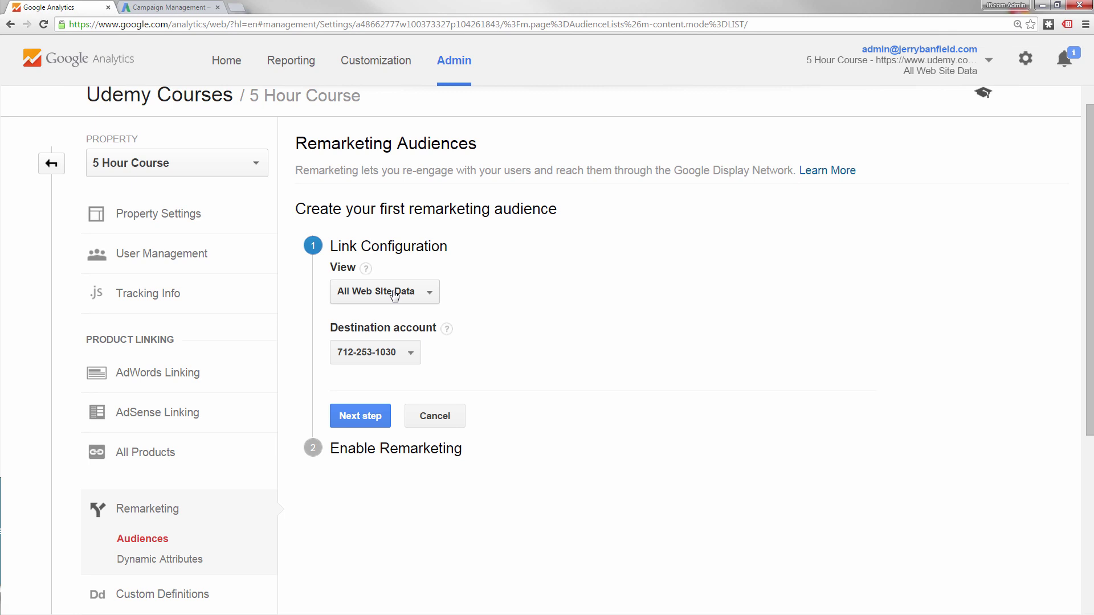
click(361, 419)
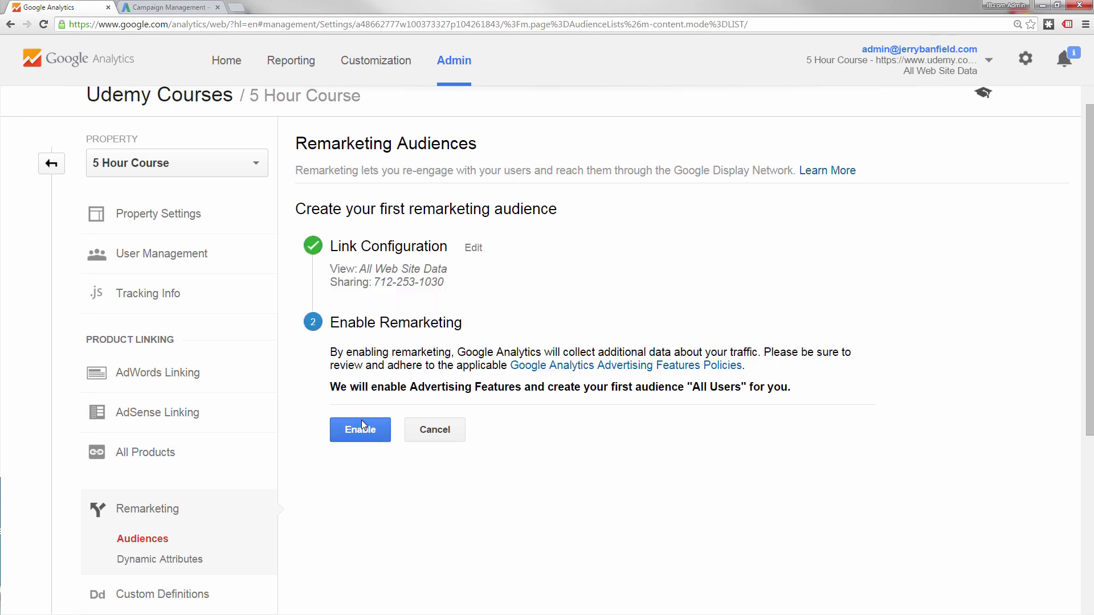
- Enable remarketing and change the audience's membership duration to 90 days
click(363, 437)
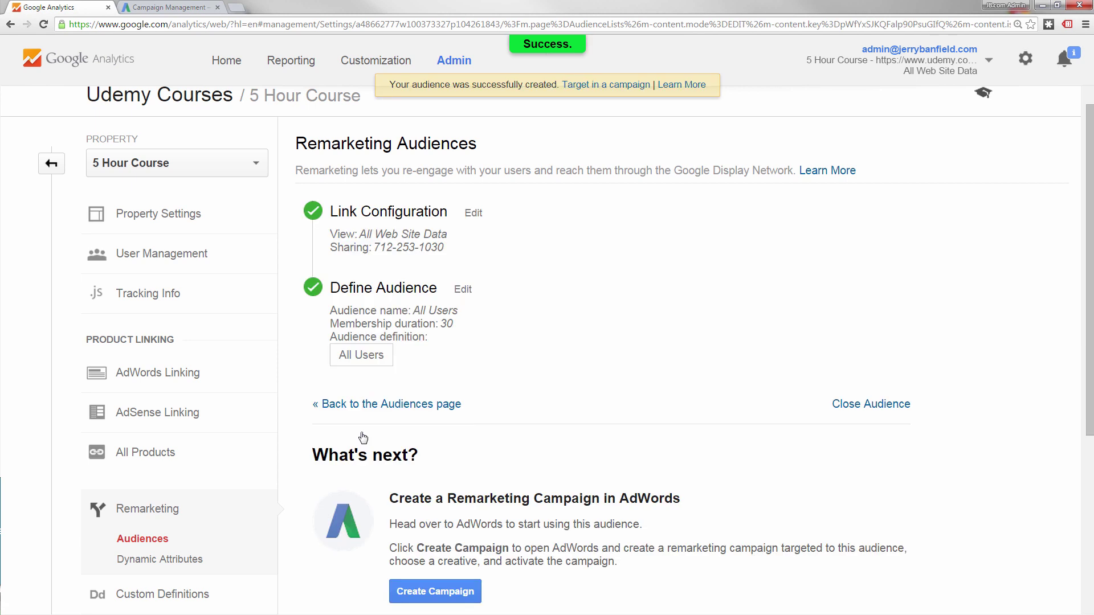
scroll(414, 399, down, 1)
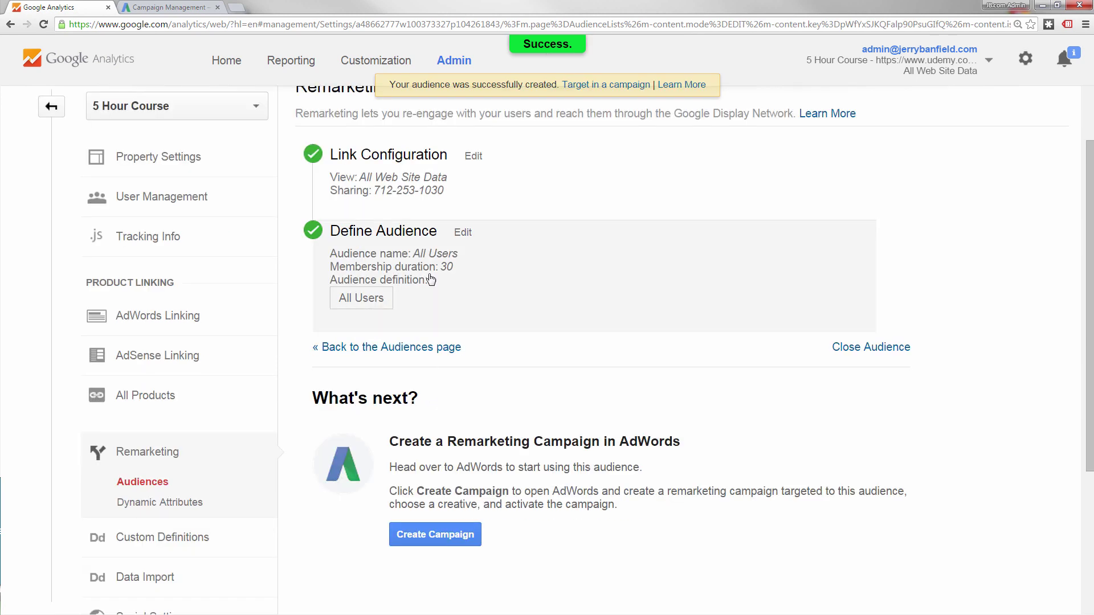
click(464, 233)
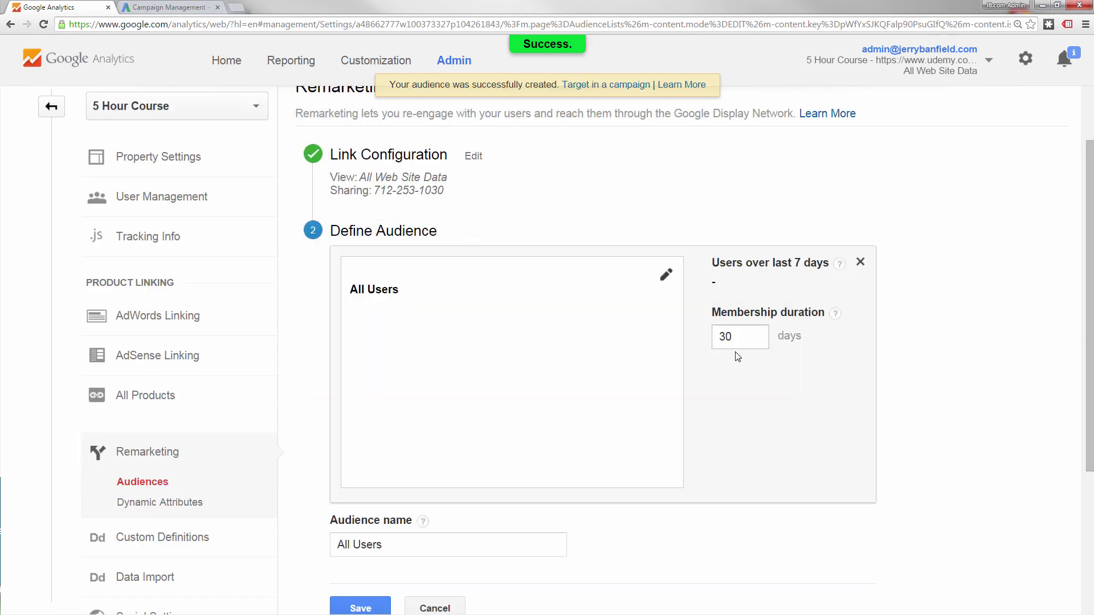
drag(736, 336, 705, 335)
text(90)
- Rename the audience to 'Udemy 5 Hour Course 90 days' and save it
drag(435, 544, 288, 544)
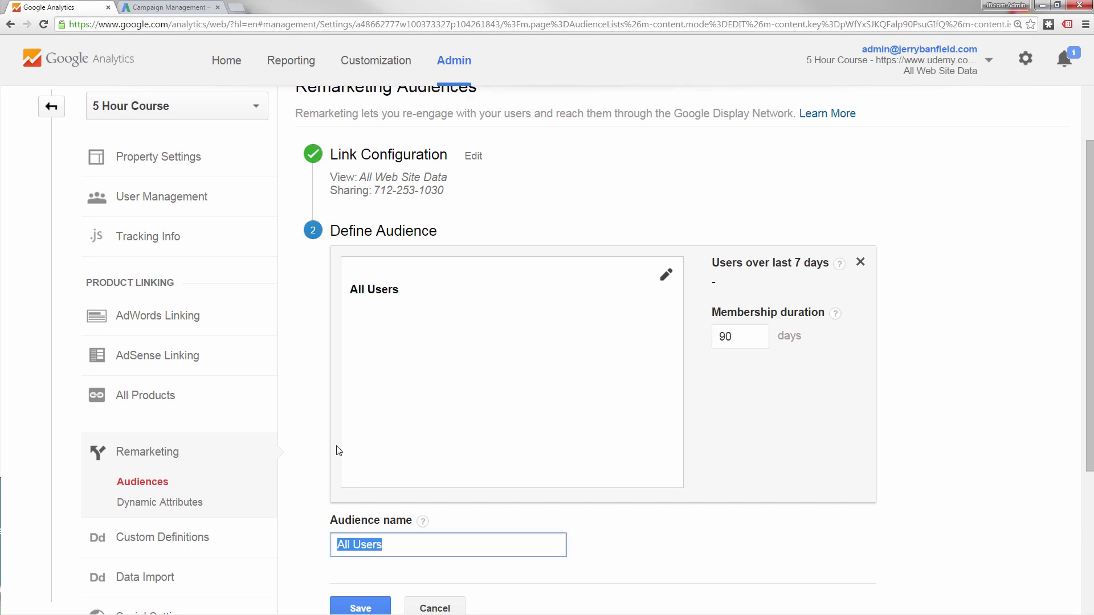
text(5)
text(Udemy )
text(5 Hour)
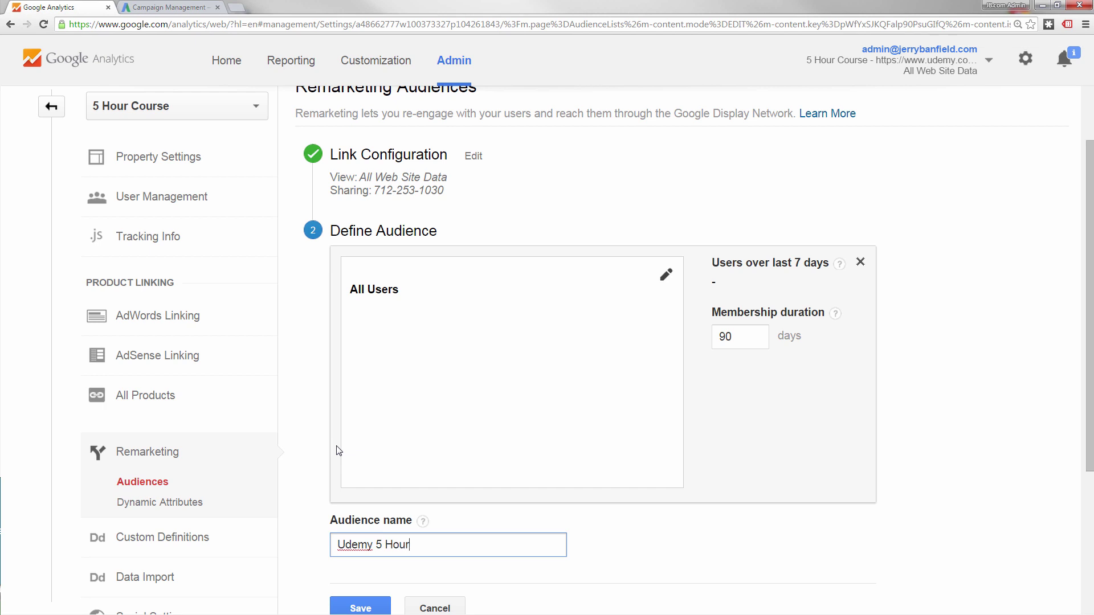
text( Course 90 days)
scroll(341, 453, down, 2)
click(356, 496)
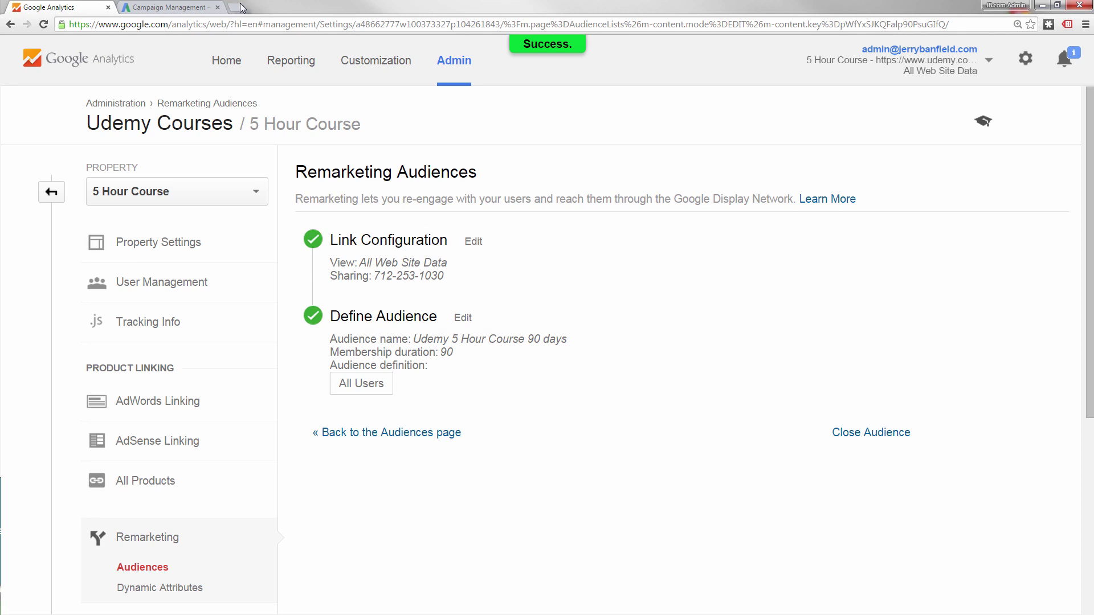
- In AdWords, open the Blog Remarketing campaign's Website and YouTube channel ad group on the Display Network
click(171, 7)
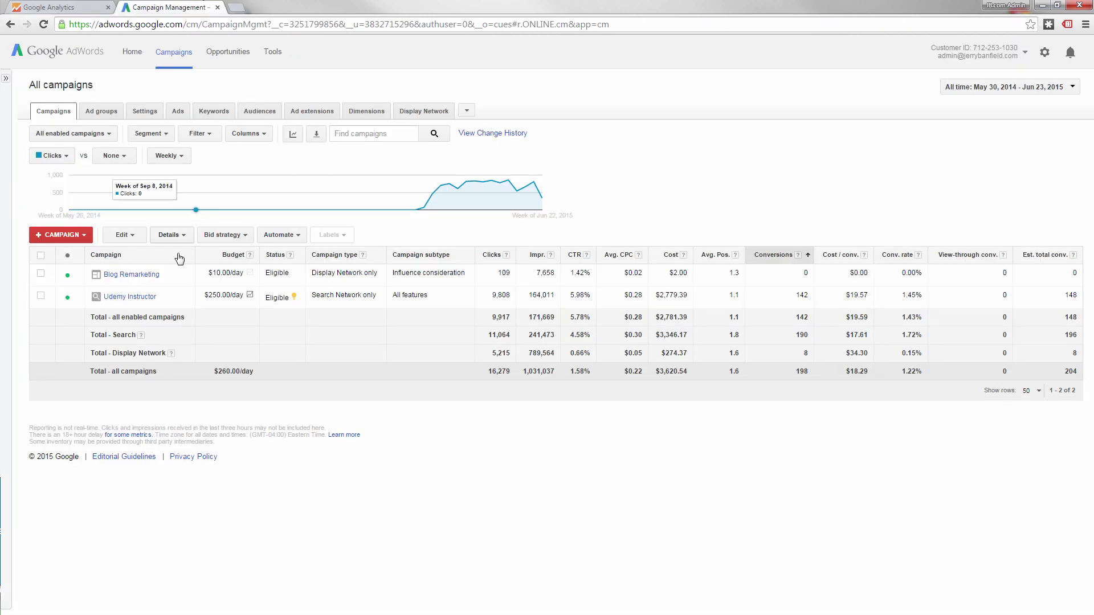
click(132, 275)
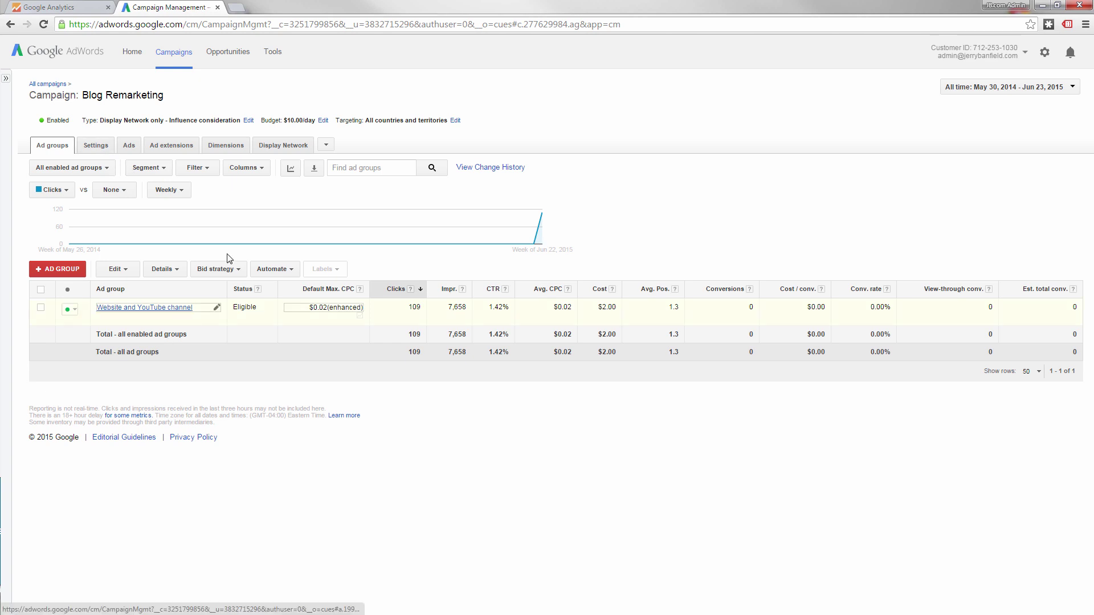
click(281, 147)
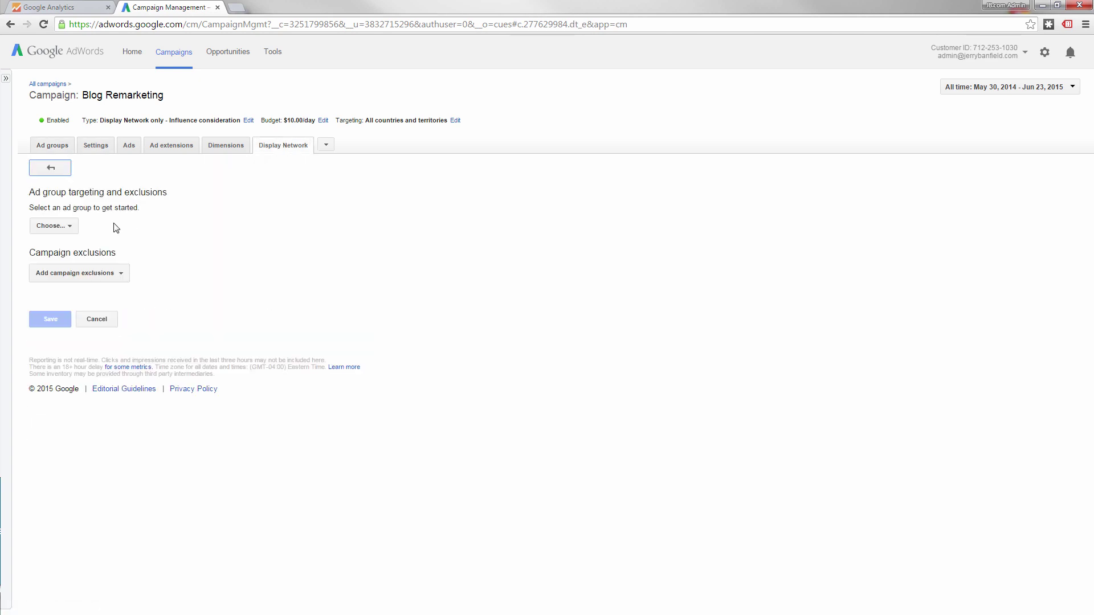
click(74, 227)
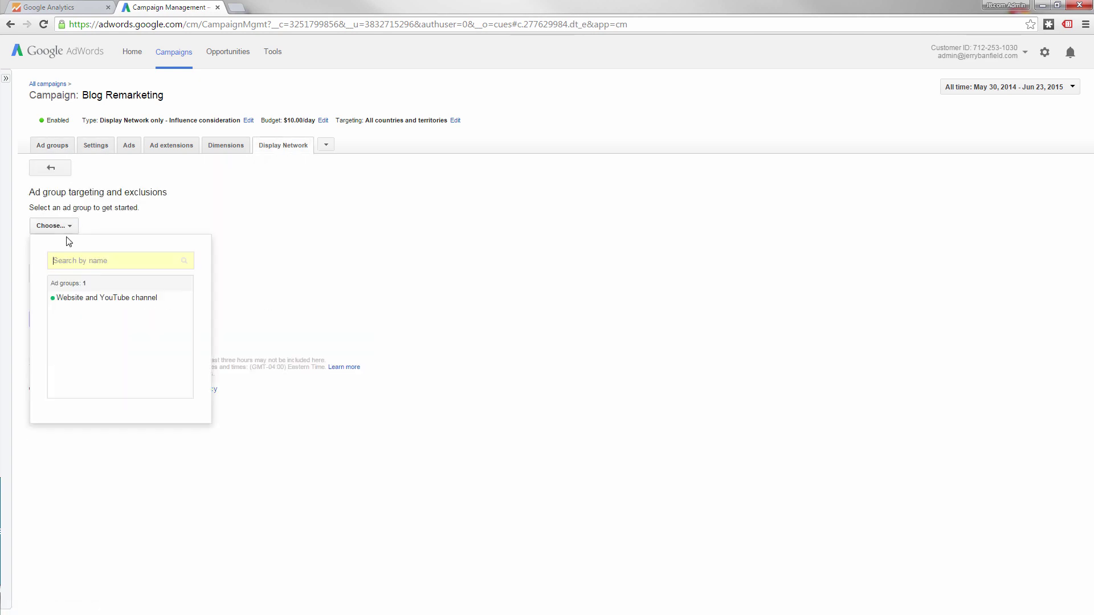
click(82, 302)
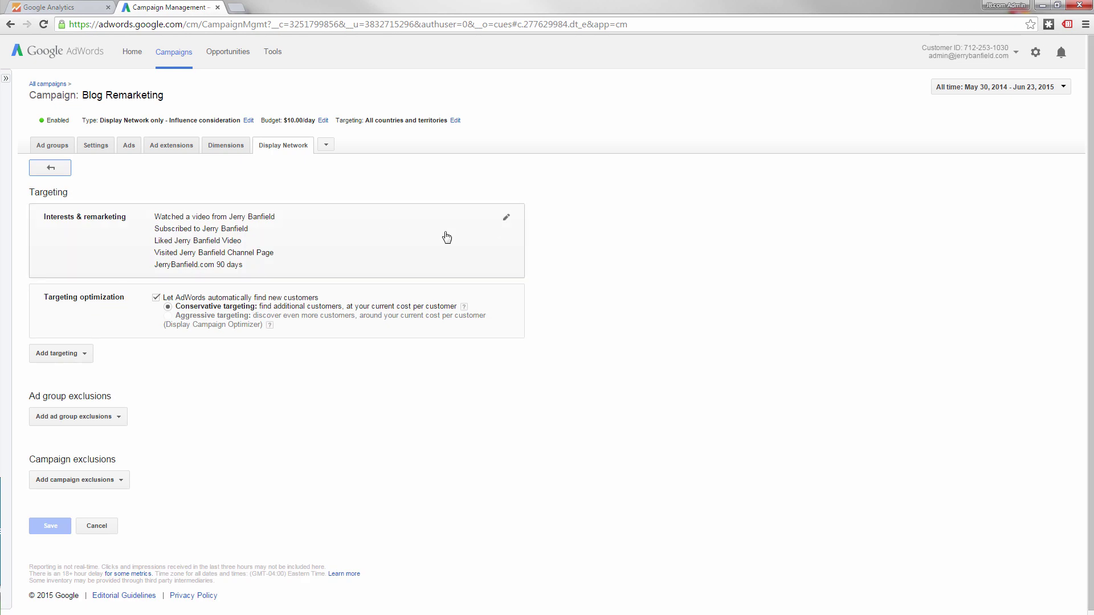
- Open the Interests & remarketing editor and browse the 19 available remarketing lists
click(506, 218)
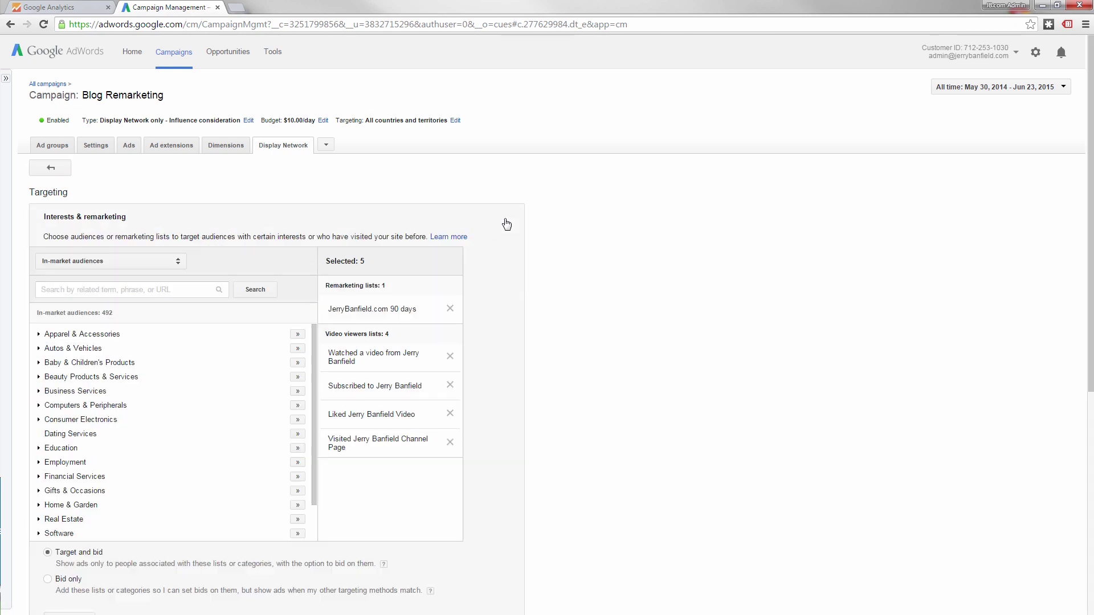
click(131, 261)
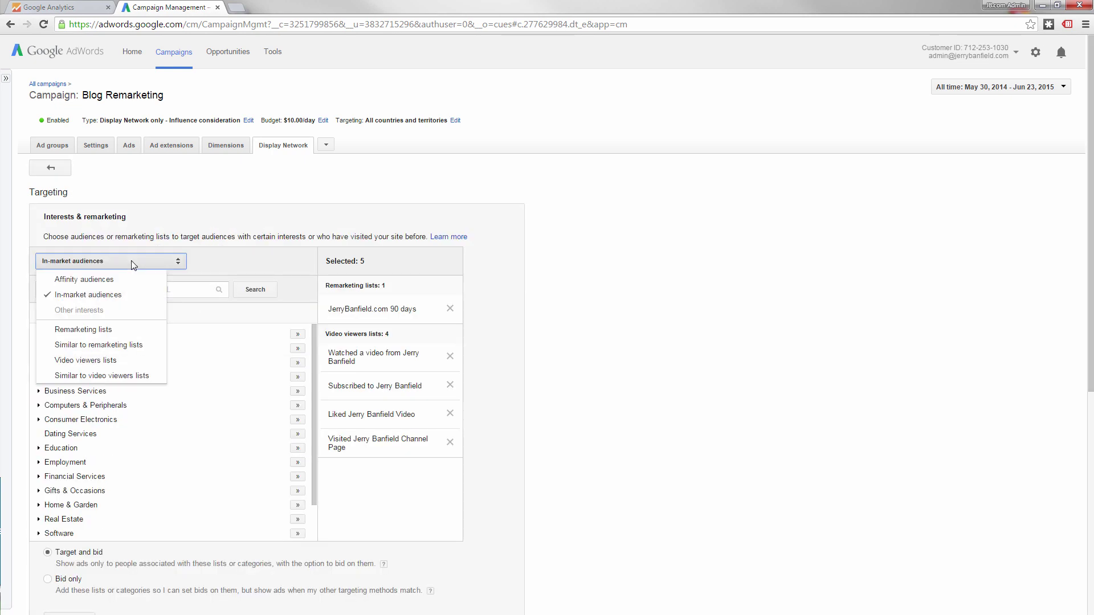
click(100, 331)
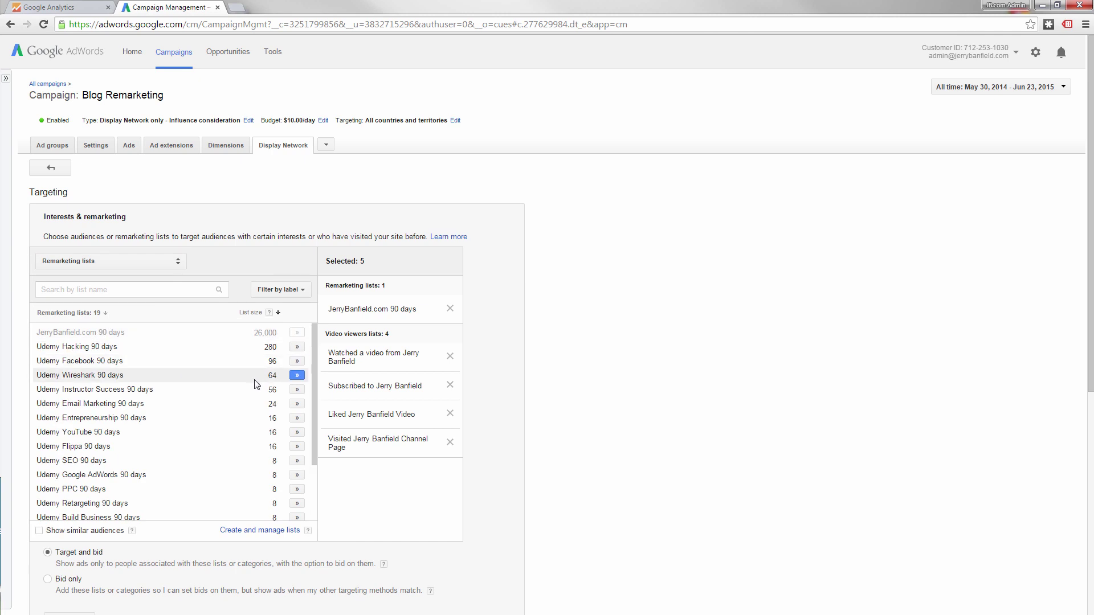
scroll(255, 384, down, 4)
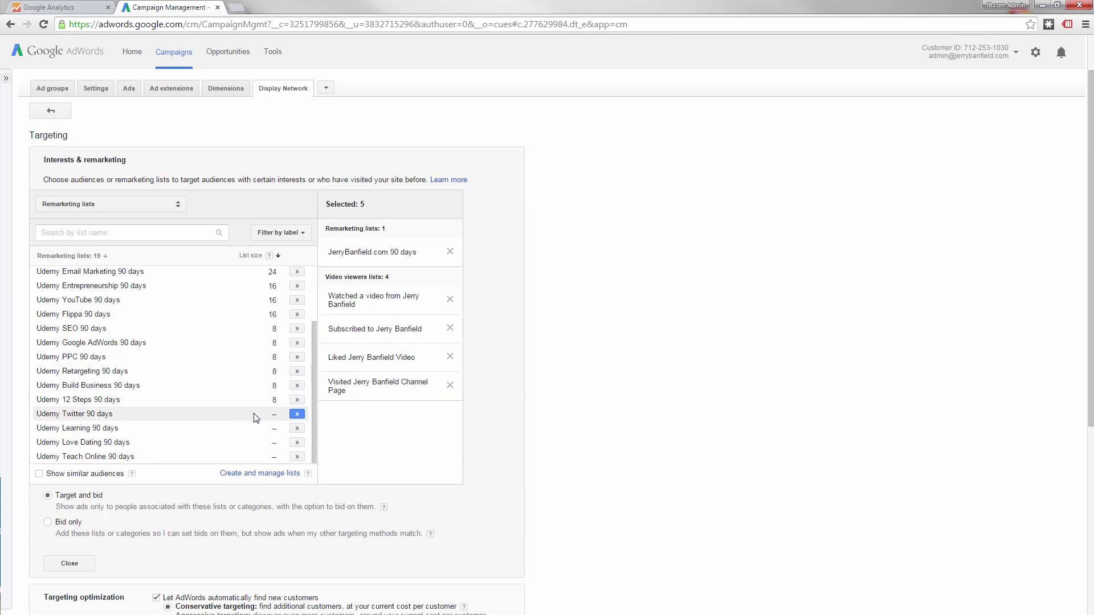
scroll(216, 365, up, 3)
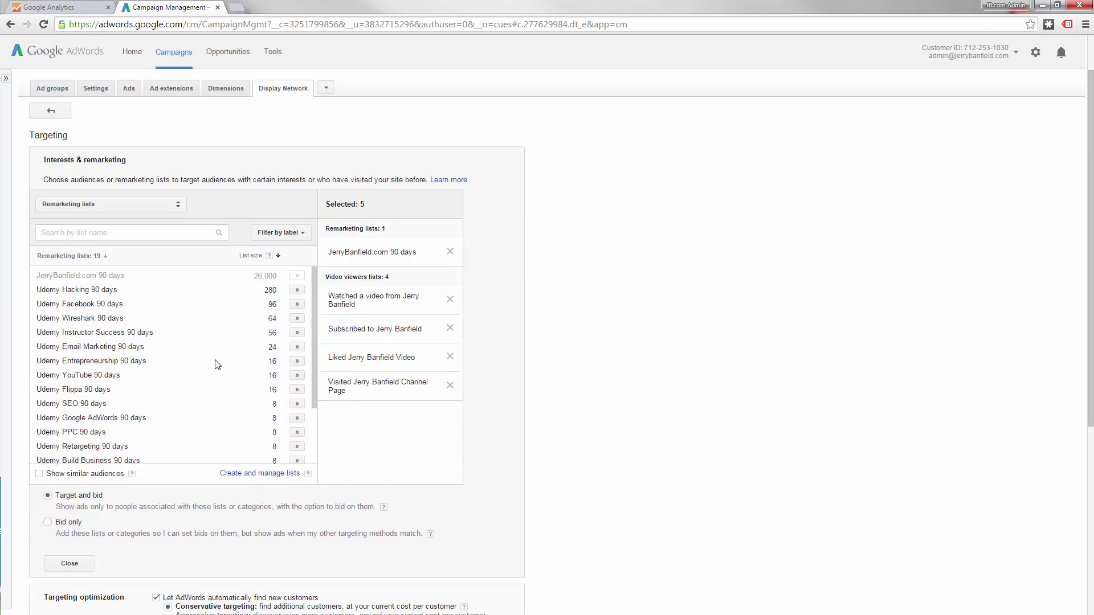
scroll(217, 365, down, 3)
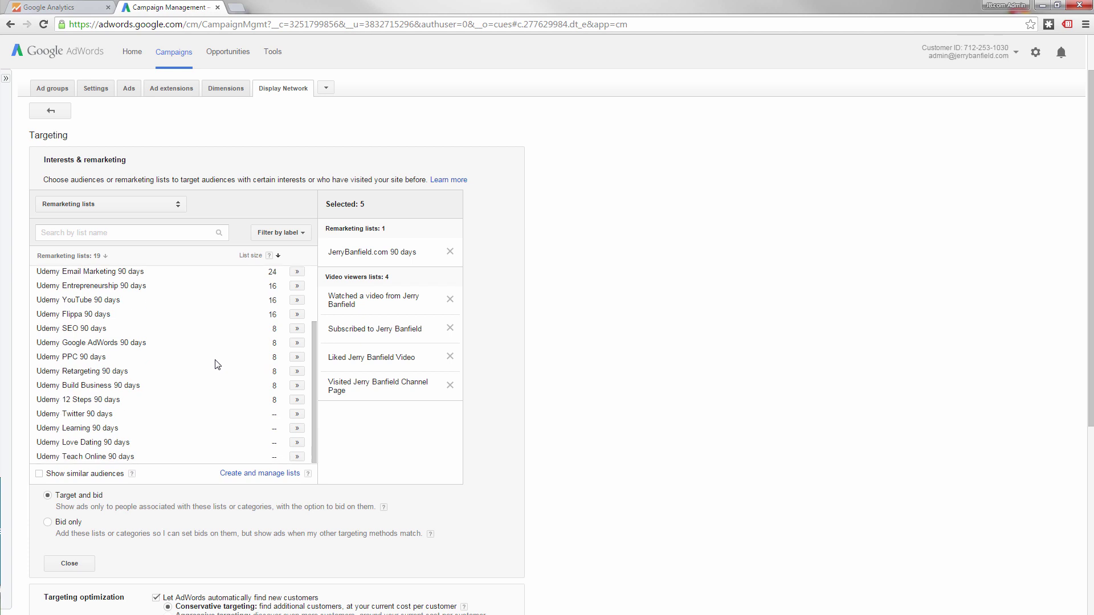
scroll(230, 396, up, 5)
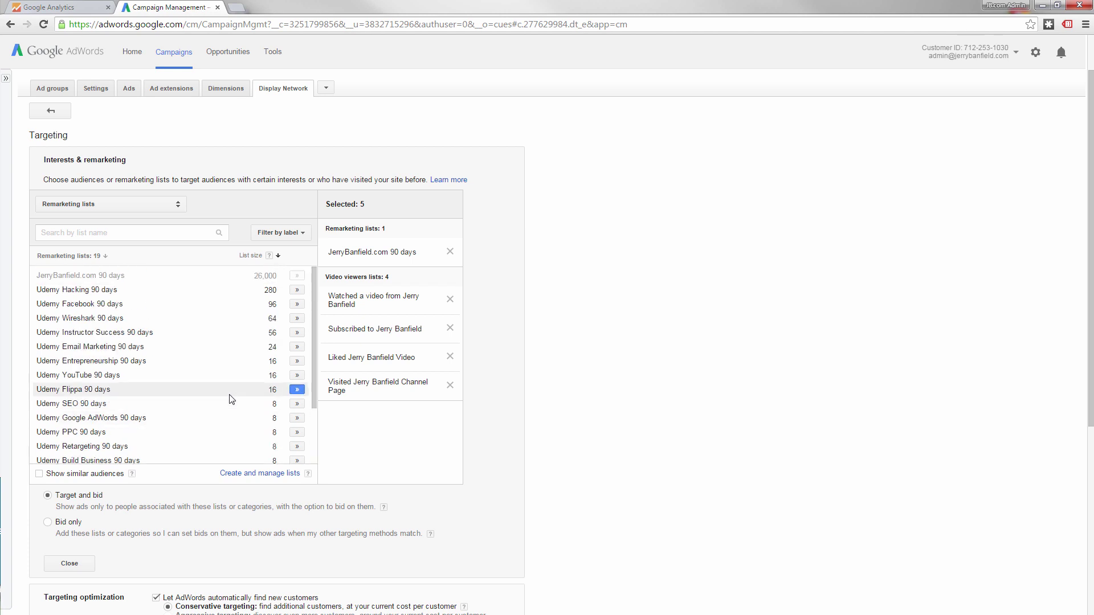
- Reload AdWords and reselect the Website and YouTube channel ad group
click(43, 24)
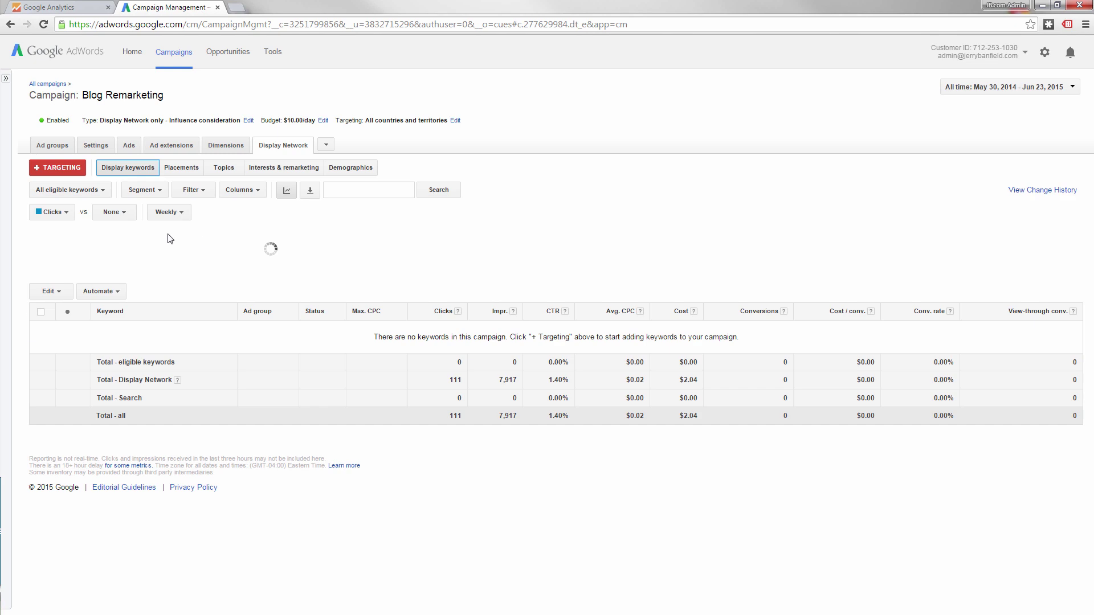
click(59, 226)
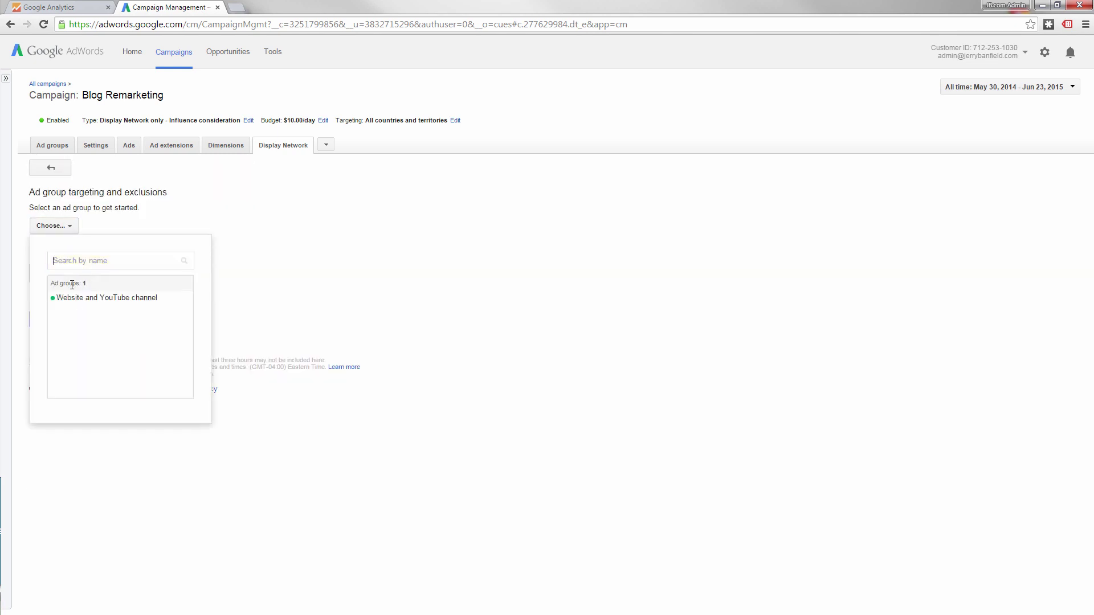
click(100, 300)
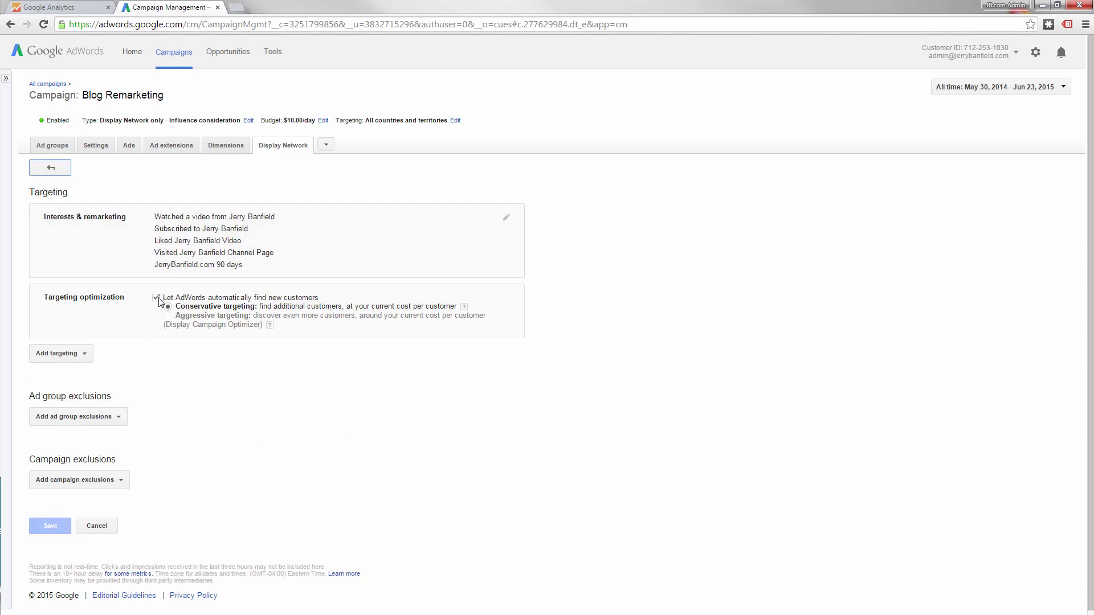
- Reopen the remarketing lists and confirm 20 lists, including Udemy 5 Hour Course 90 days
click(506, 217)
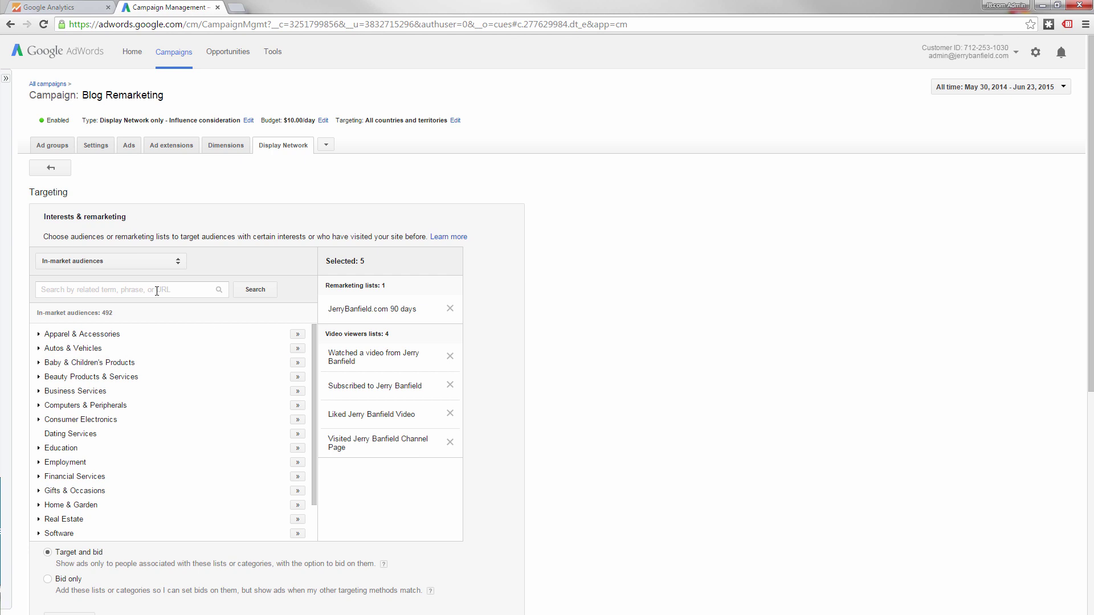
click(137, 261)
click(83, 329)
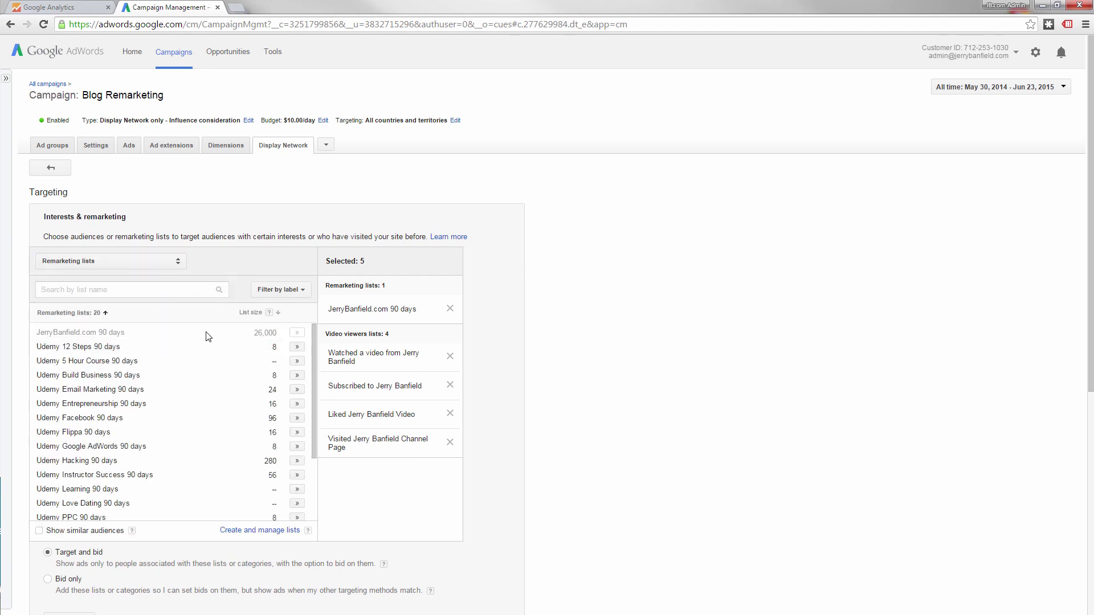
scroll(208, 363, down, 3)
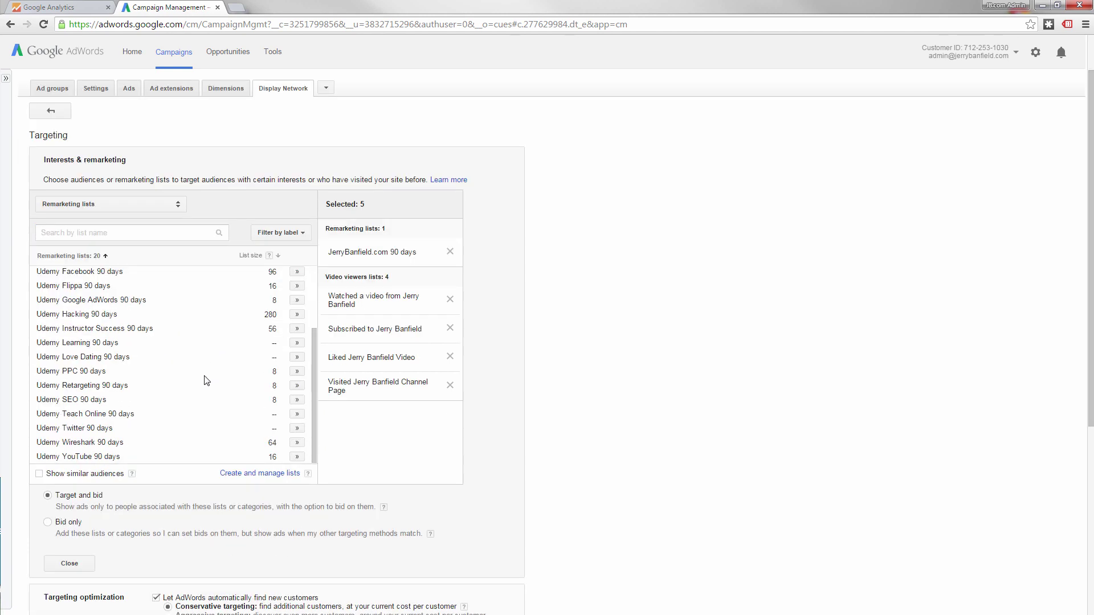
scroll(206, 389, up, 5)
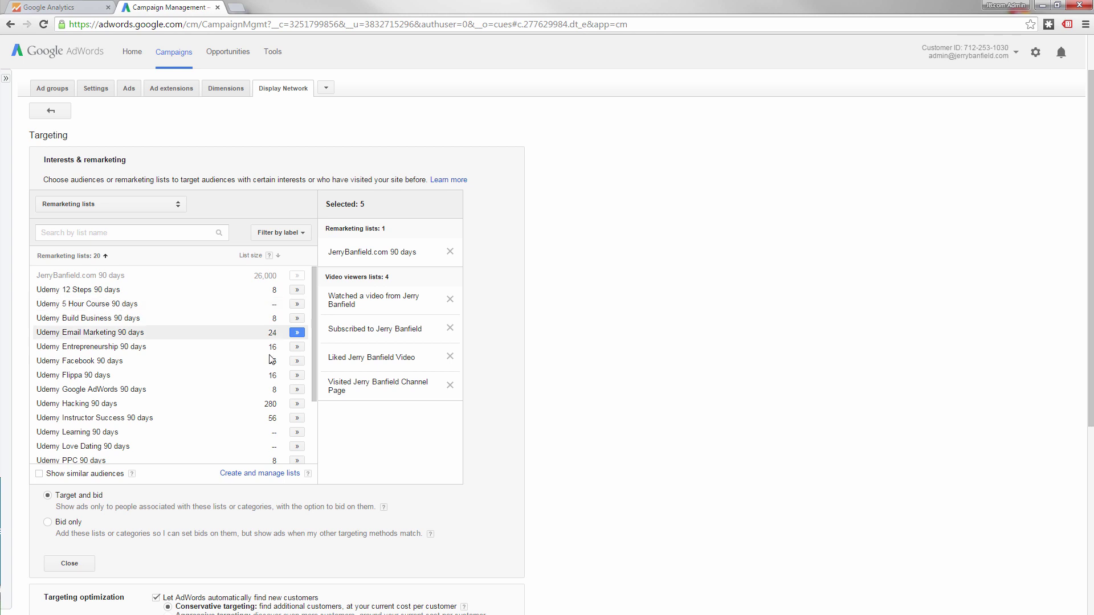
scroll(272, 359, down, 3)
scroll(271, 360, up, 3)
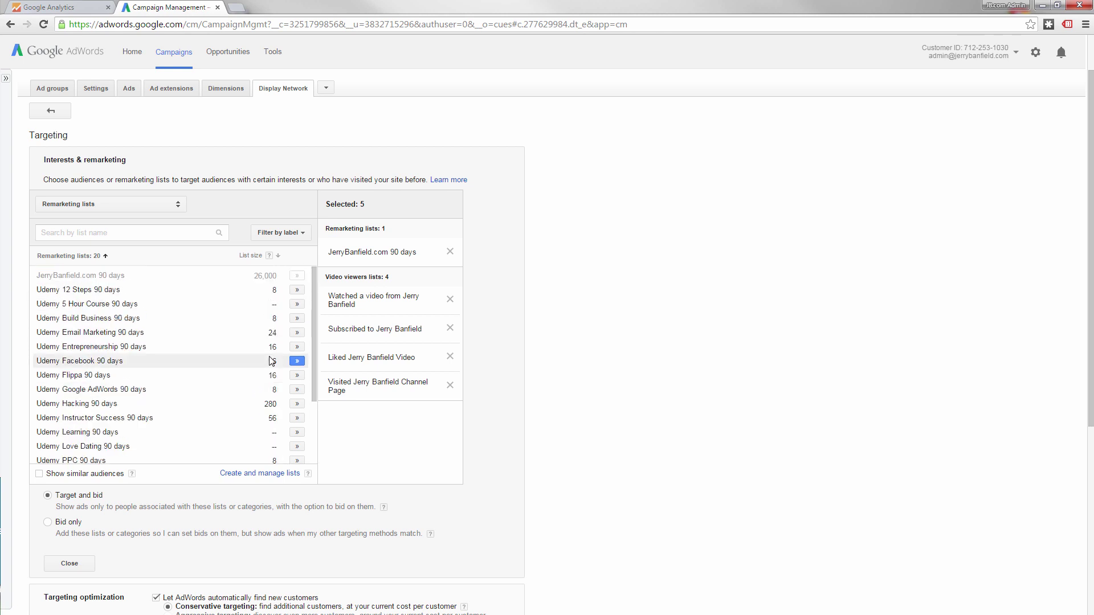
scroll(173, 306, up, 1)
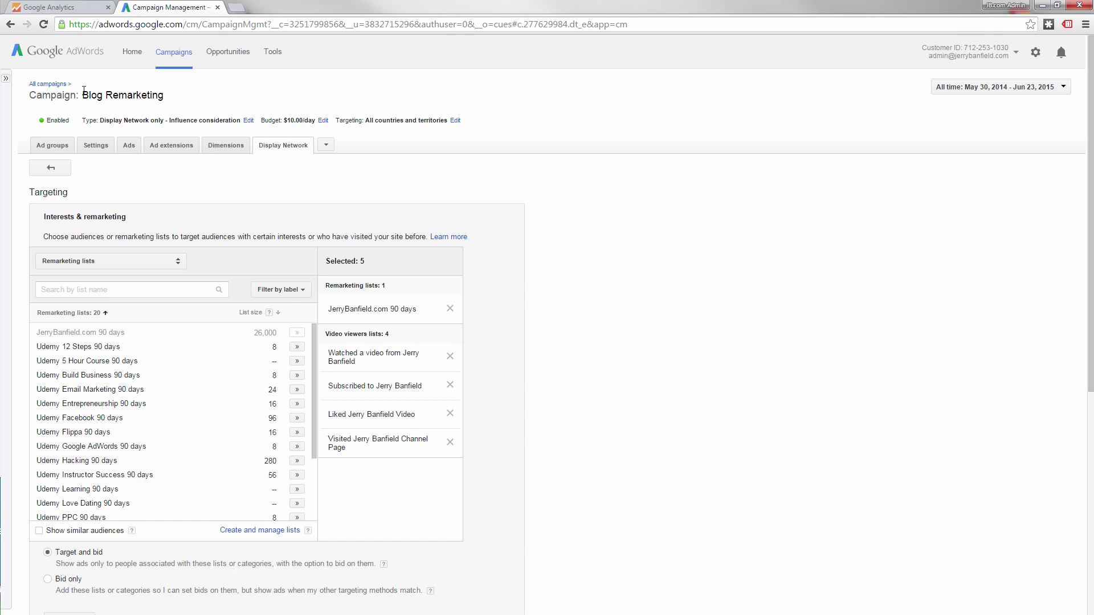
- Show All campaigns in AdWords, then view the Udemy 5 Hour Course 90 days audience in Analytics
click(61, 85)
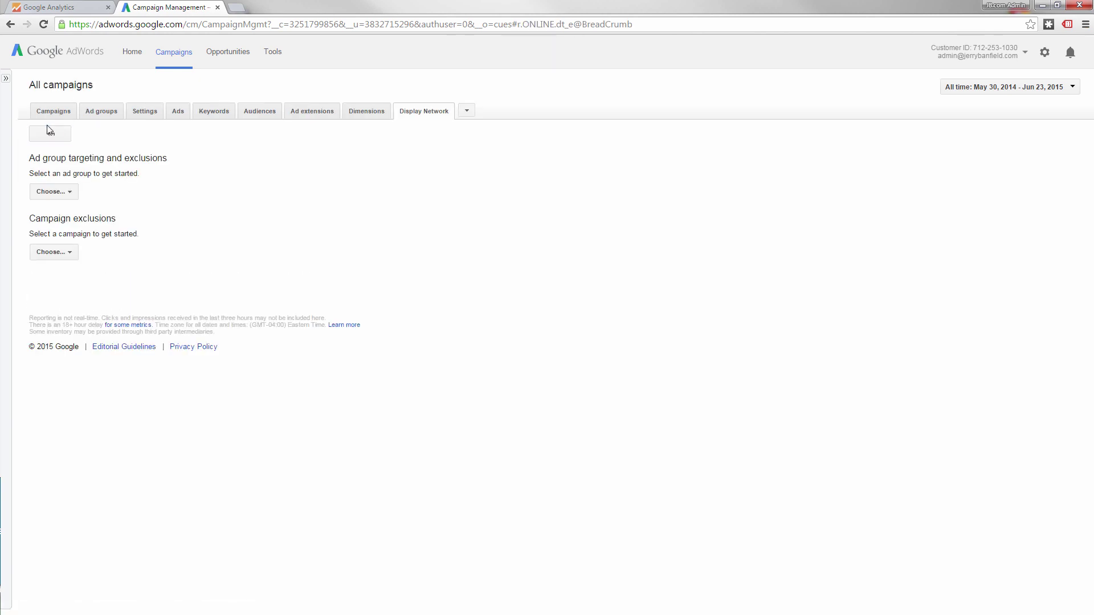
click(52, 112)
click(49, 6)
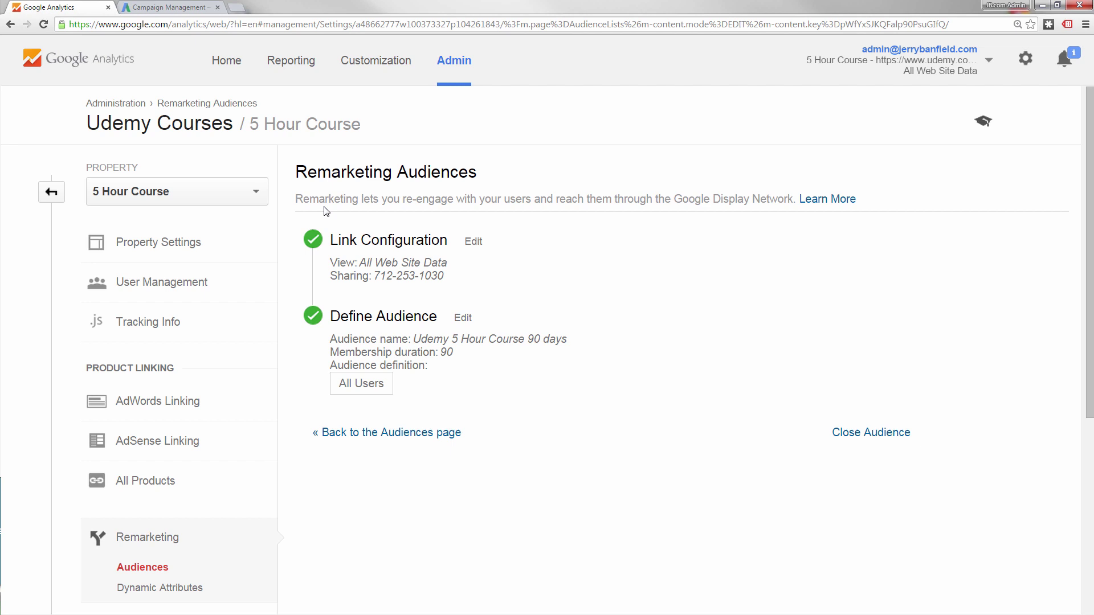
click(52, 192)
click(475, 568)
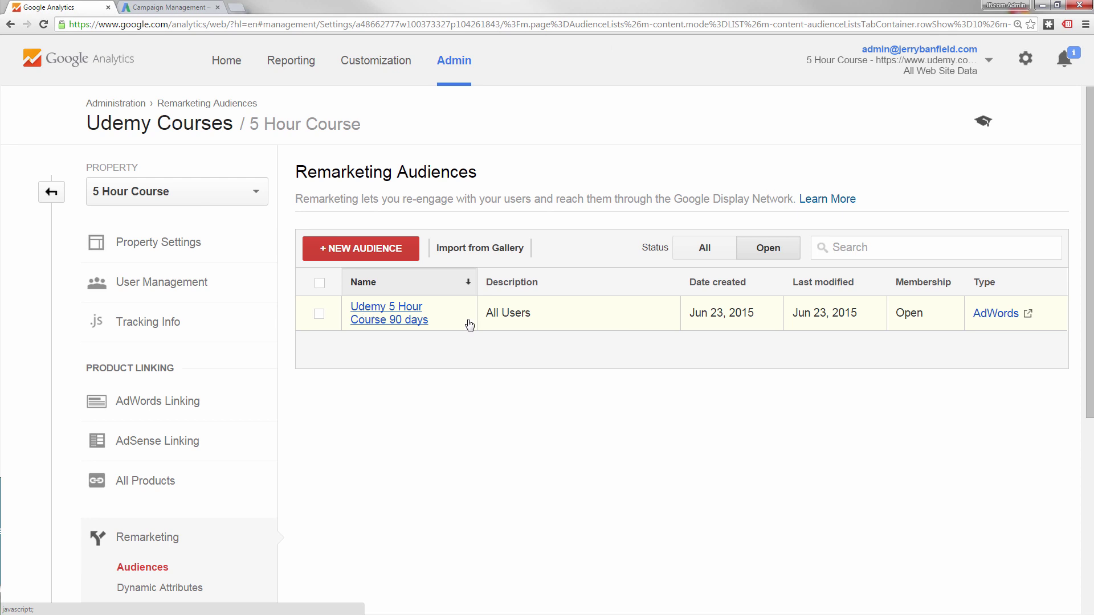
click(149, 7)
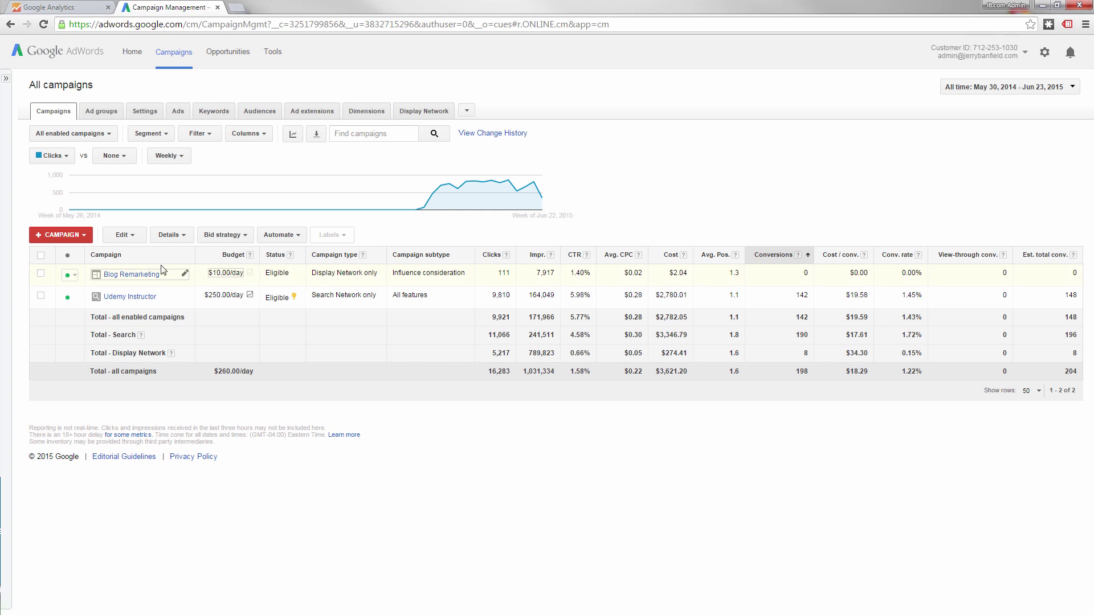
click(76, 6)
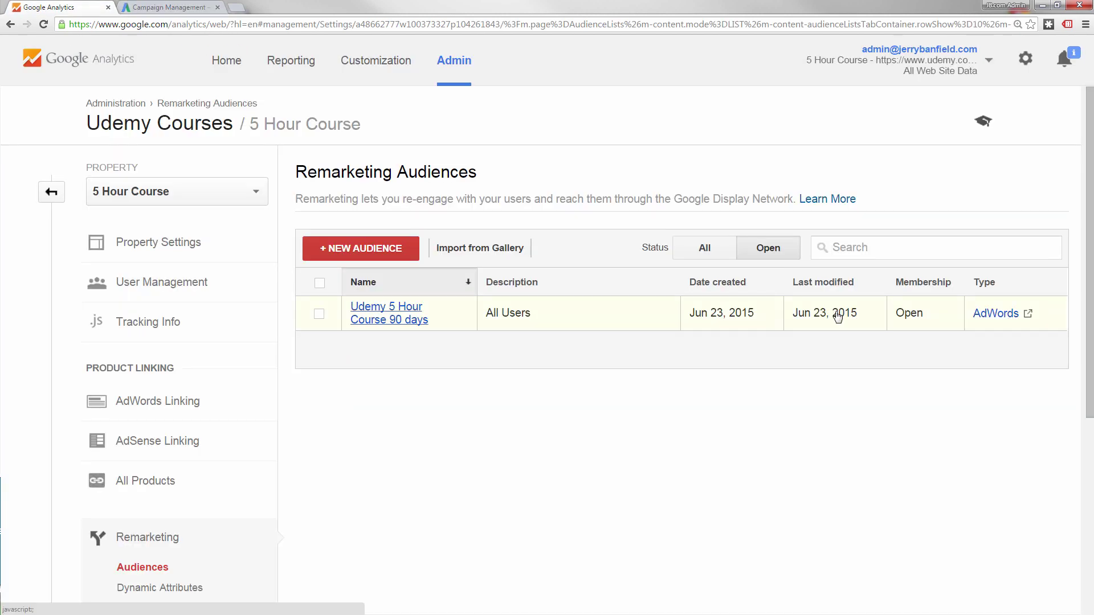